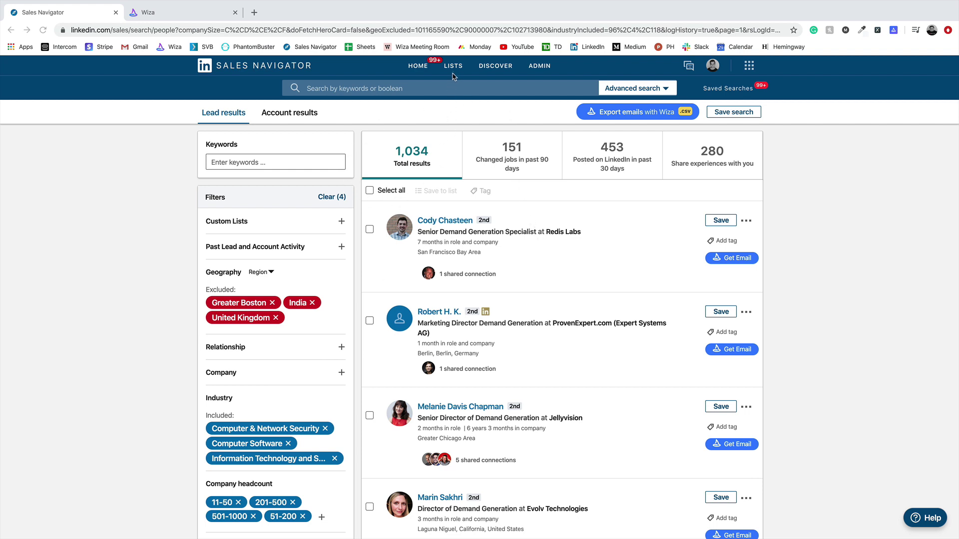
- Scroll down through the 1,034 Sales Navigator lead results and back up to the top
scroll(192, 284, down, 5)
scroll(192, 283, down, 5)
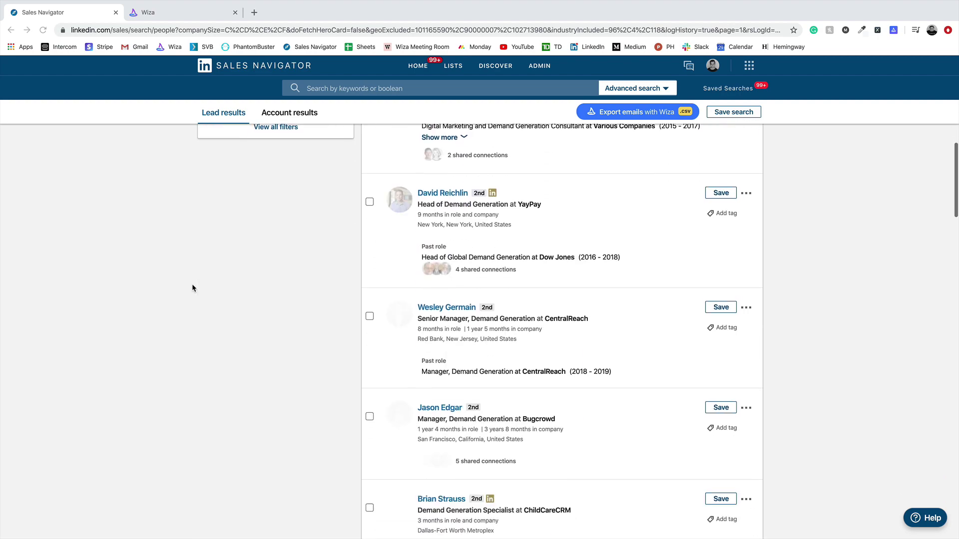
scroll(192, 284, down, 10)
scroll(192, 284, down, 5)
scroll(192, 284, down, 10)
scroll(192, 284, up, 15)
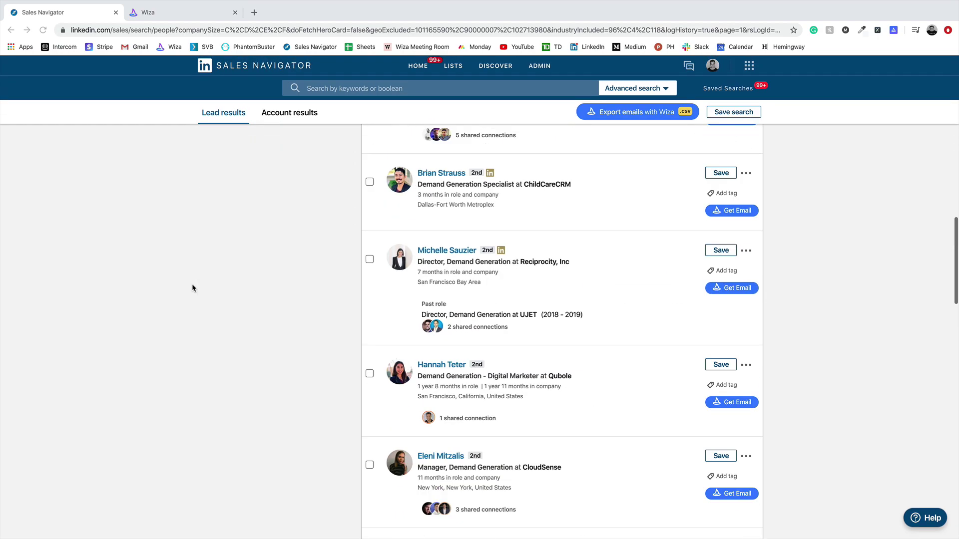
scroll(193, 288, up, 10)
scroll(192, 288, up, 3)
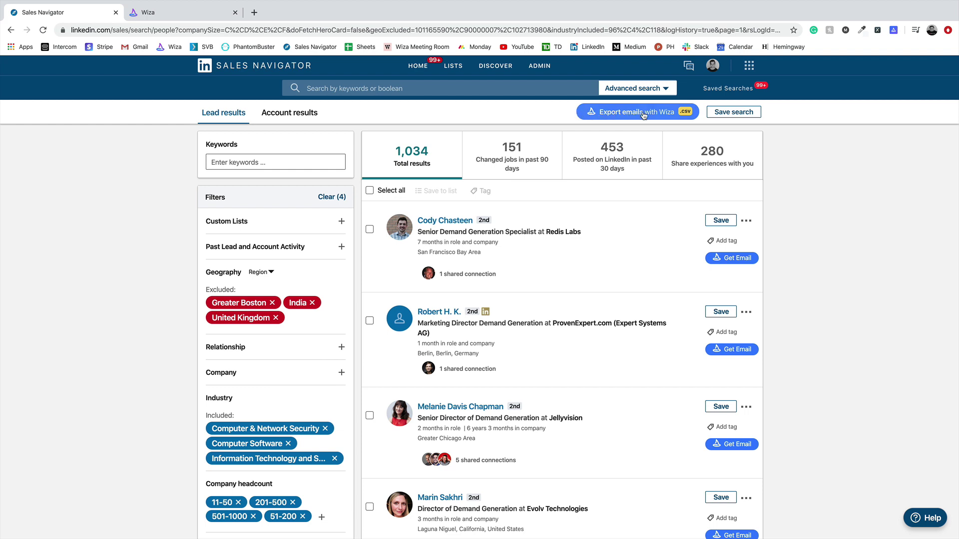
- Run Wiza's Get Email on the Redis Labs lead and check the returned valid address
click(723, 258)
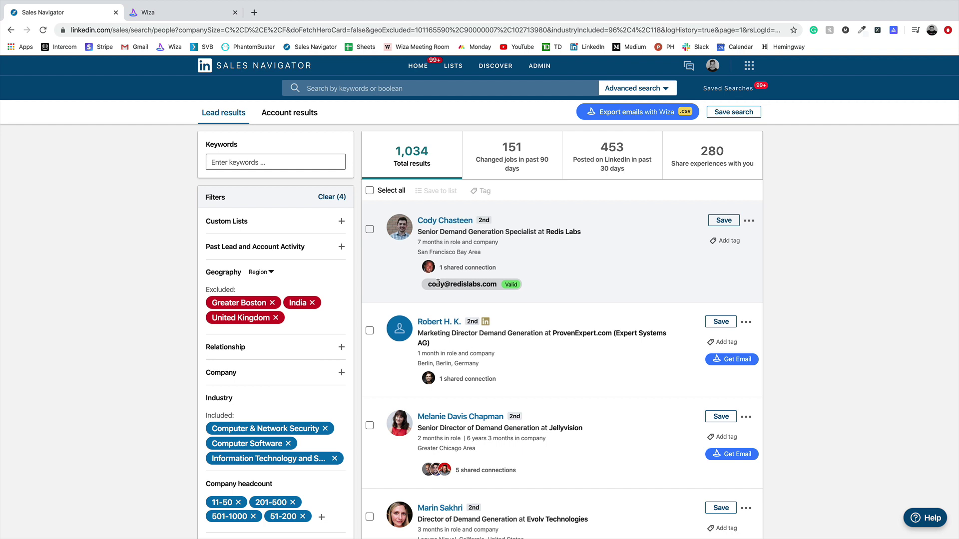
drag(428, 285, 496, 288)
click(487, 288)
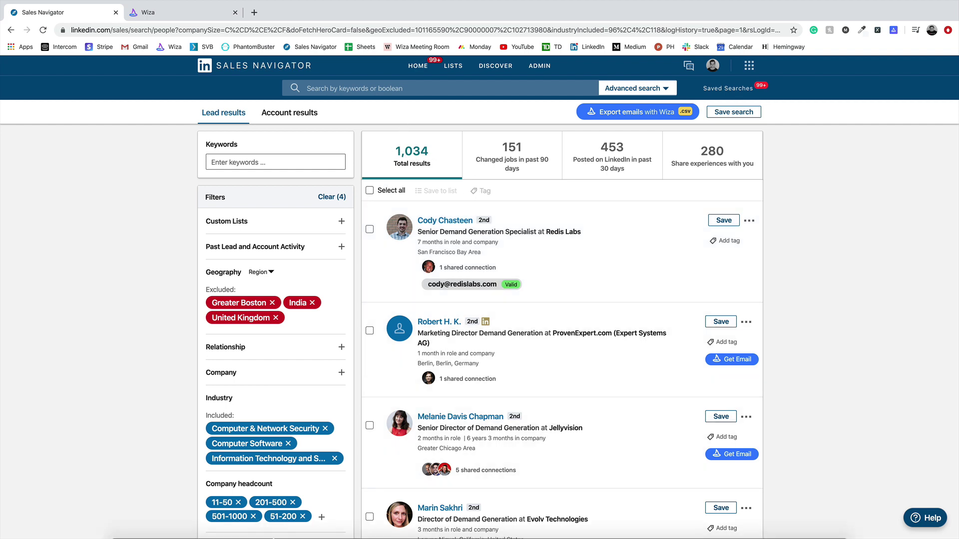
scroll(353, 351, down, 3)
scroll(353, 351, down, 4)
scroll(350, 353, up, 5)
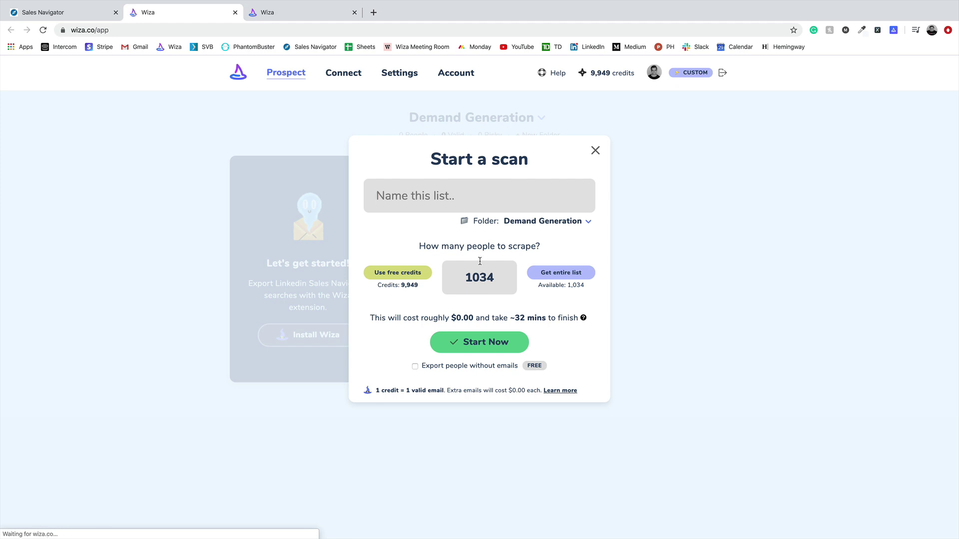
- File the scan under the Demand Generation folder and name it 'Remainder List - Demand Generation'
click(553, 222)
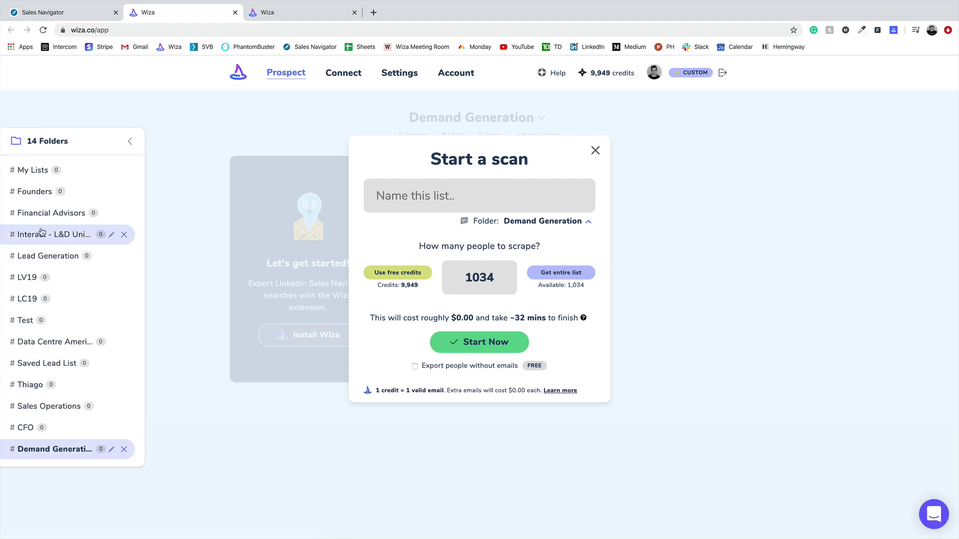
click(45, 449)
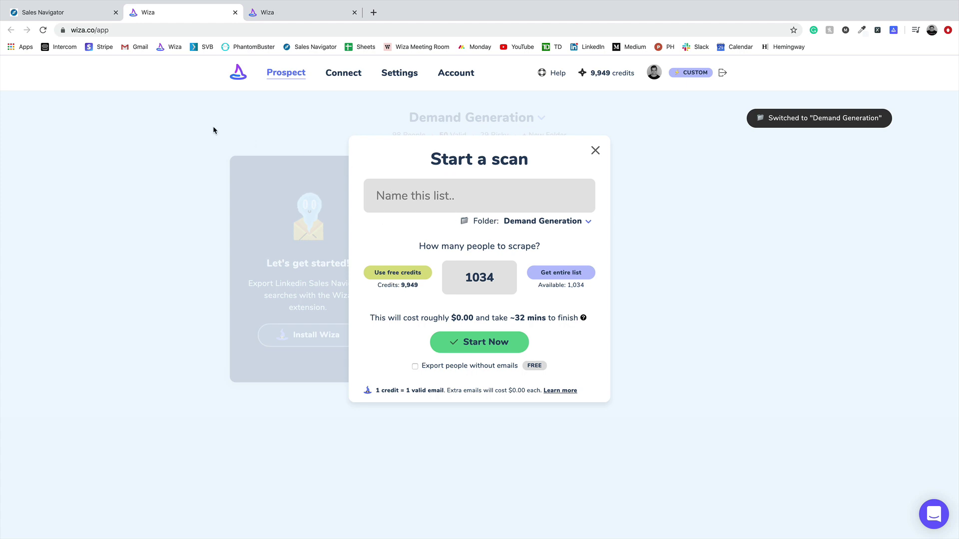
text(Remain)
text(der )
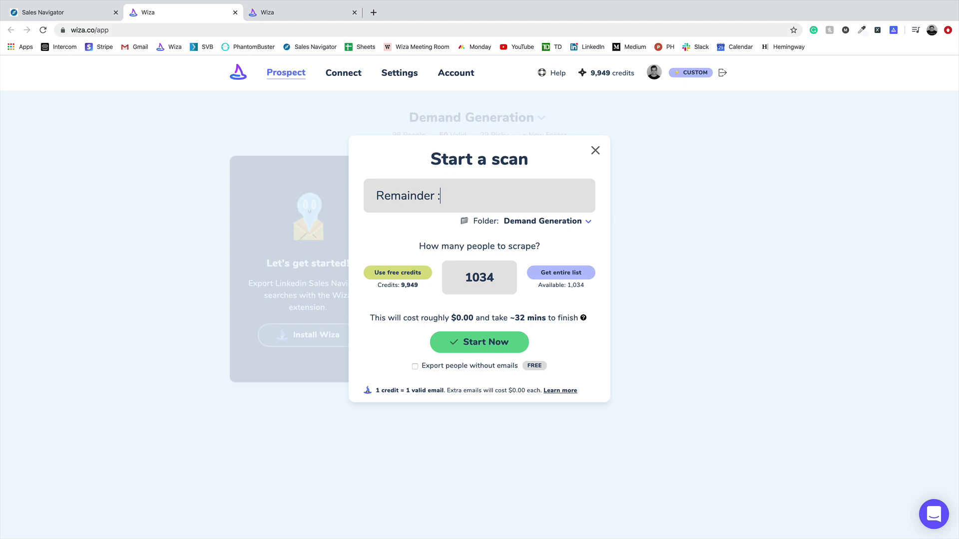
text(List - De)
text(mand Generation)
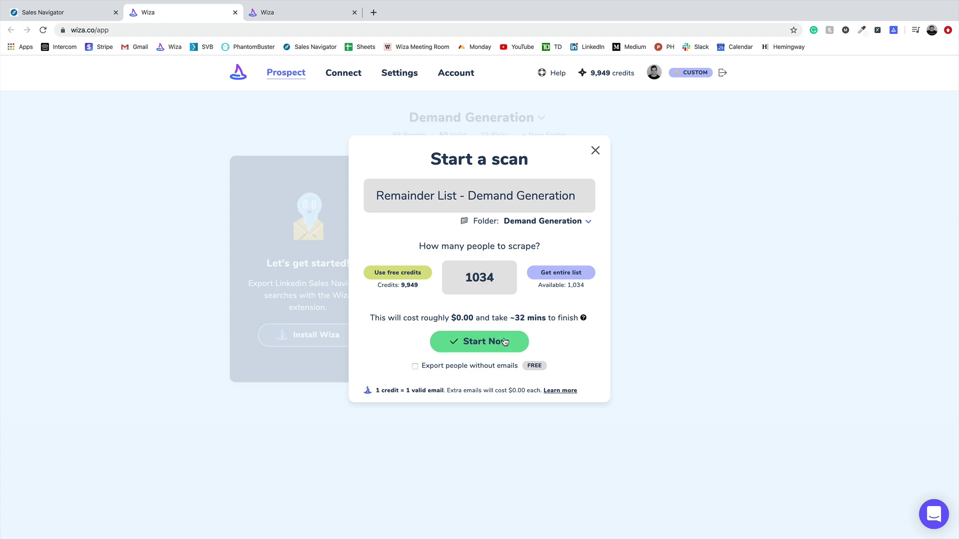
- Keep 1034 people, leave people without emails excluded, and start the scan
double_click(486, 276)
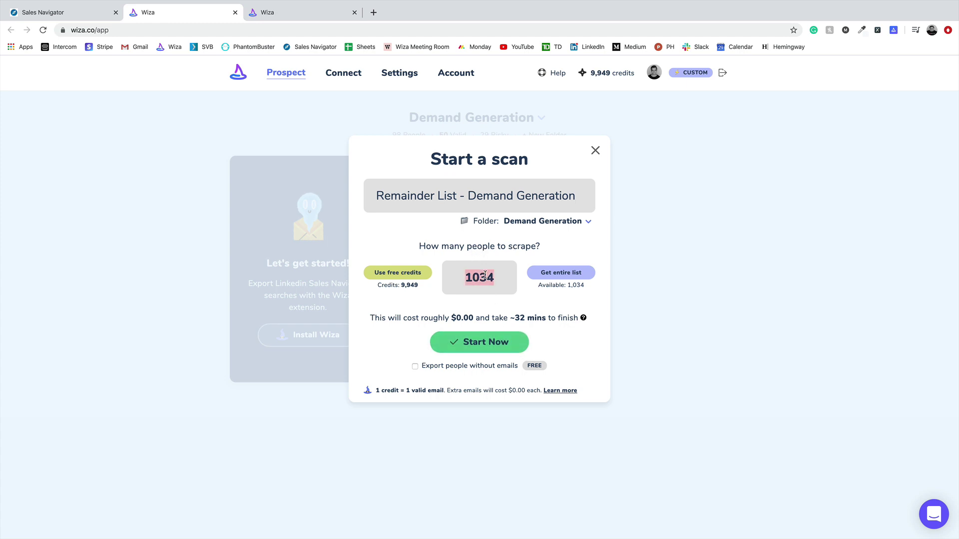
click(509, 259)
double_click(520, 320)
click(531, 320)
click(426, 368)
double_click(531, 319)
click(532, 319)
click(434, 370)
click(508, 350)
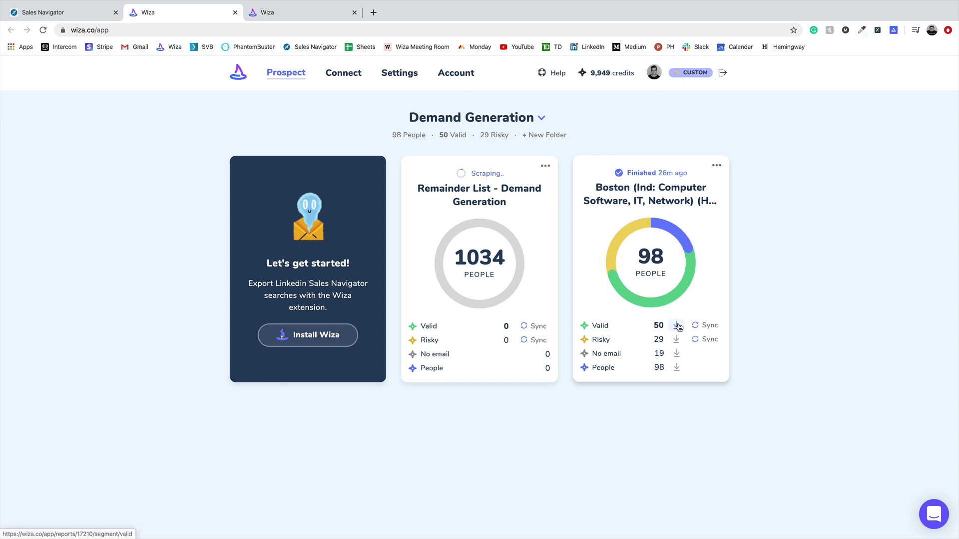
- Download the Boston list's 50 valid emails as a CSV file
click(678, 326)
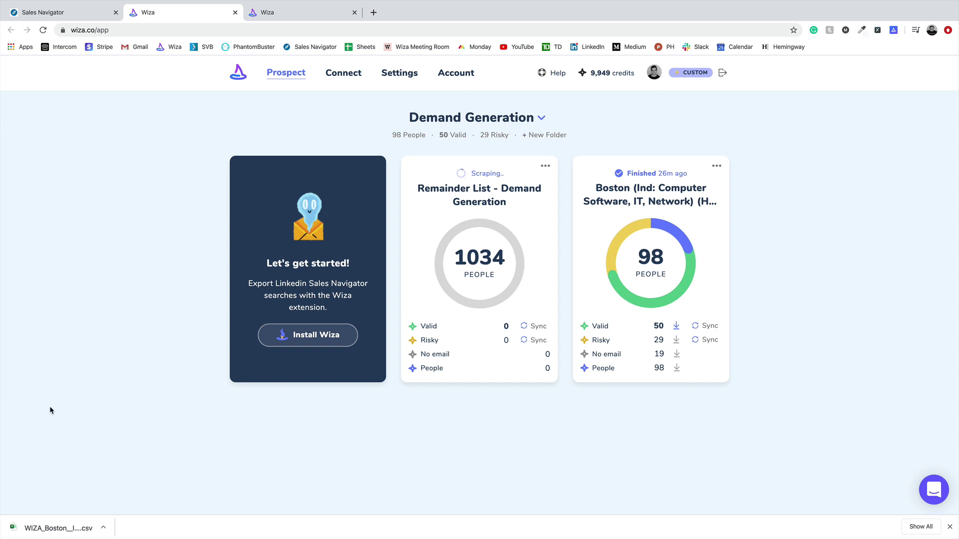
- Open the downloaded Boston CSV in Excel and inspect the first lead's status and email
click(51, 525)
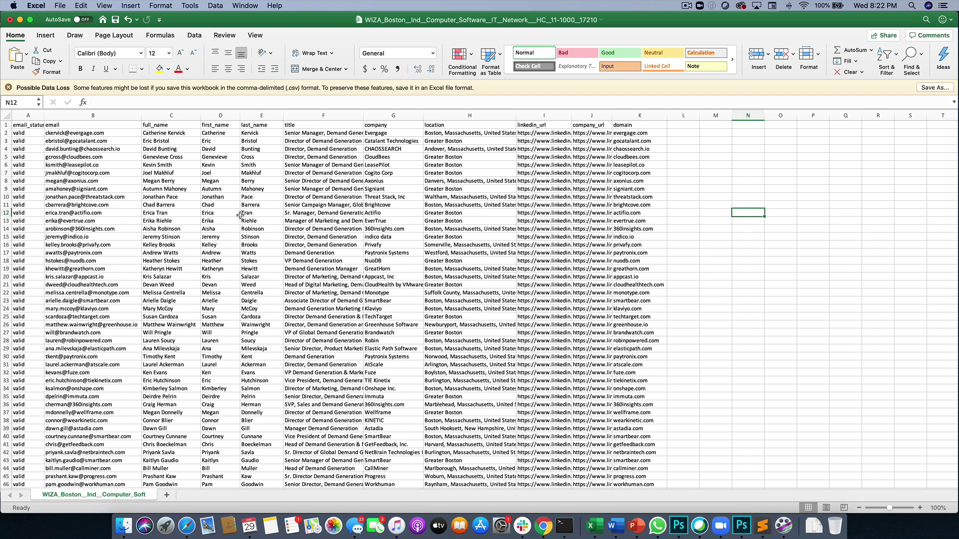
click(61, 134)
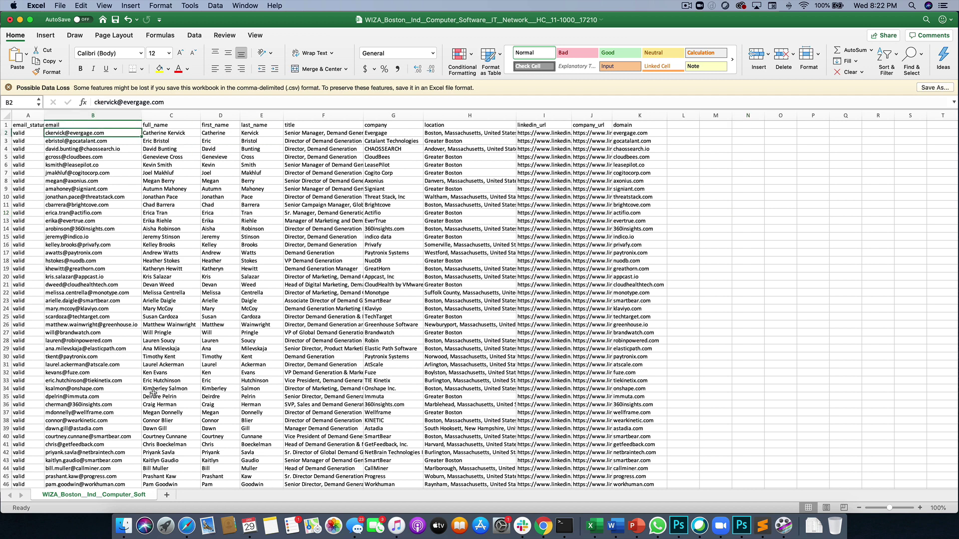
key(Left)
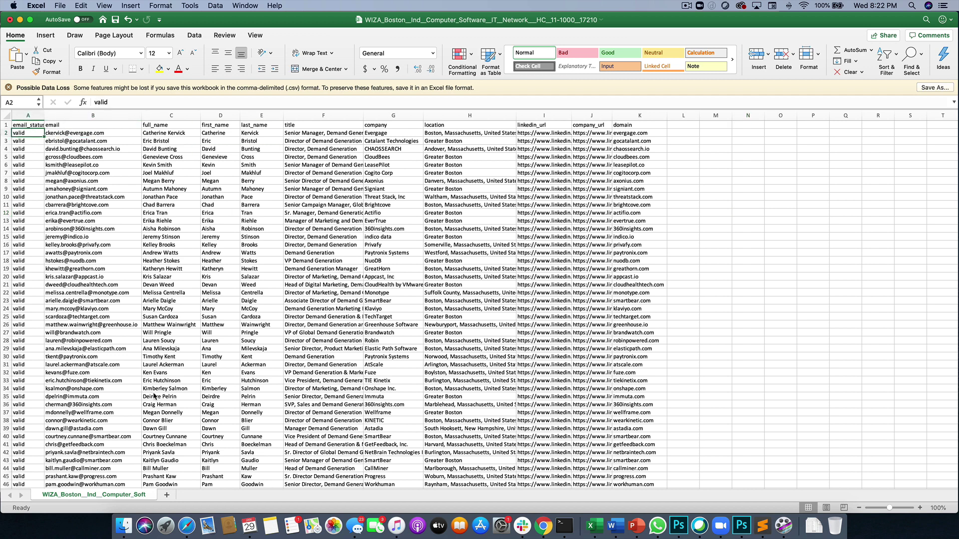
key(Down)
key(Down)
key(Down)
key(Down)
key(Up)
key(Up)
key(Up)
key(Up)
- Step across the email, name, job title, company and location columns of the first lead
key(Right)
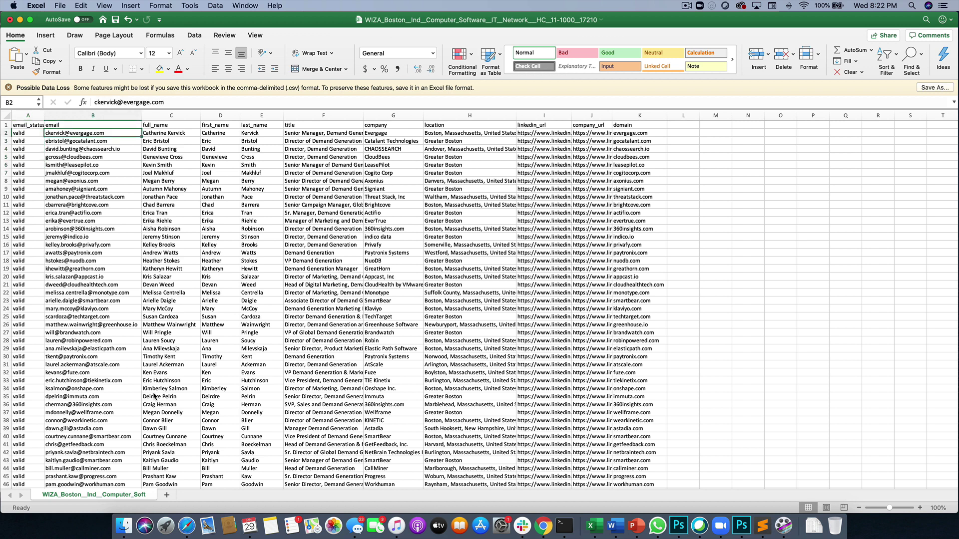
key(Right)
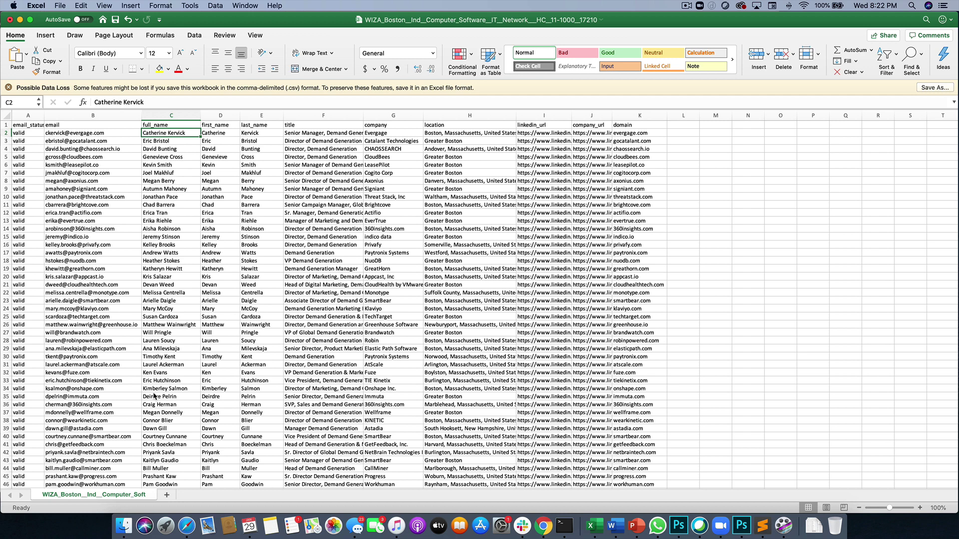
key(Right)
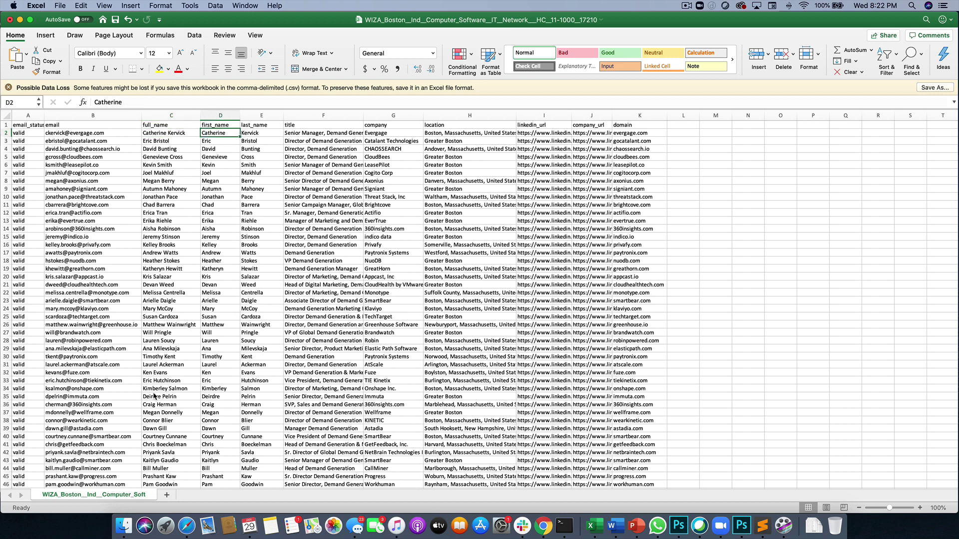
key(Right)
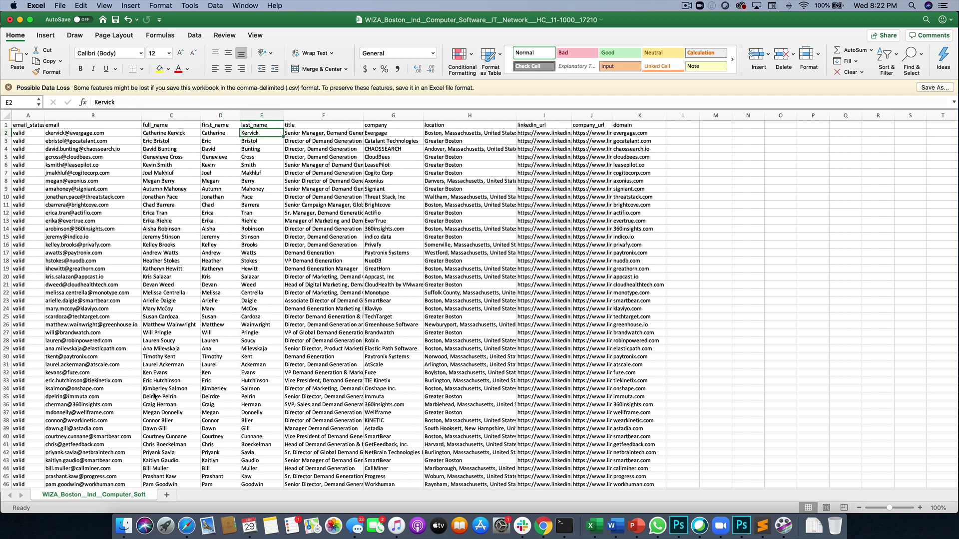
key(Right)
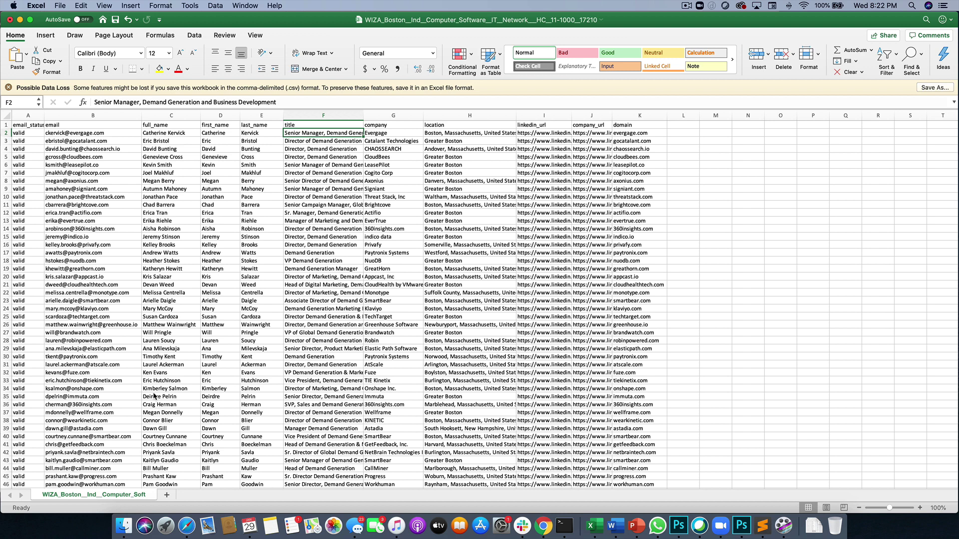
key(Right)
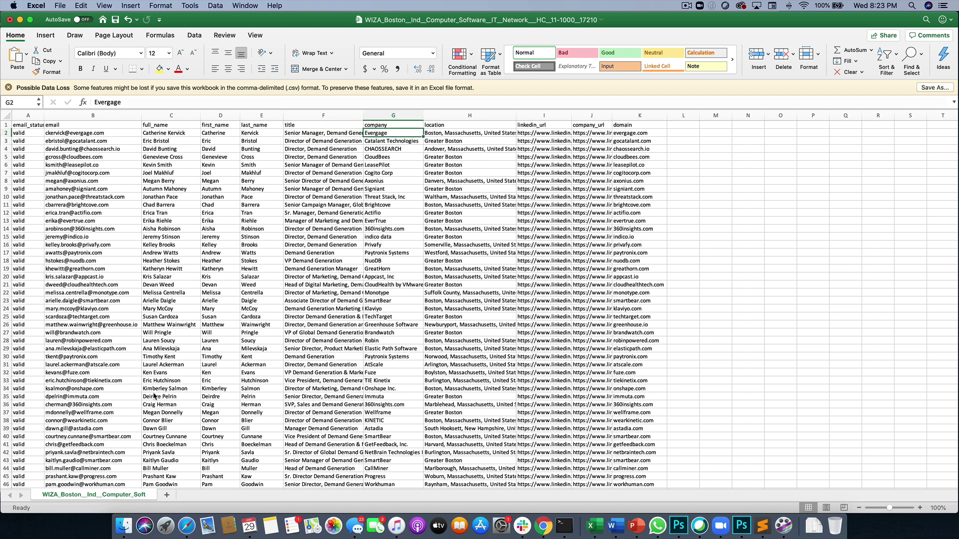
key(Right)
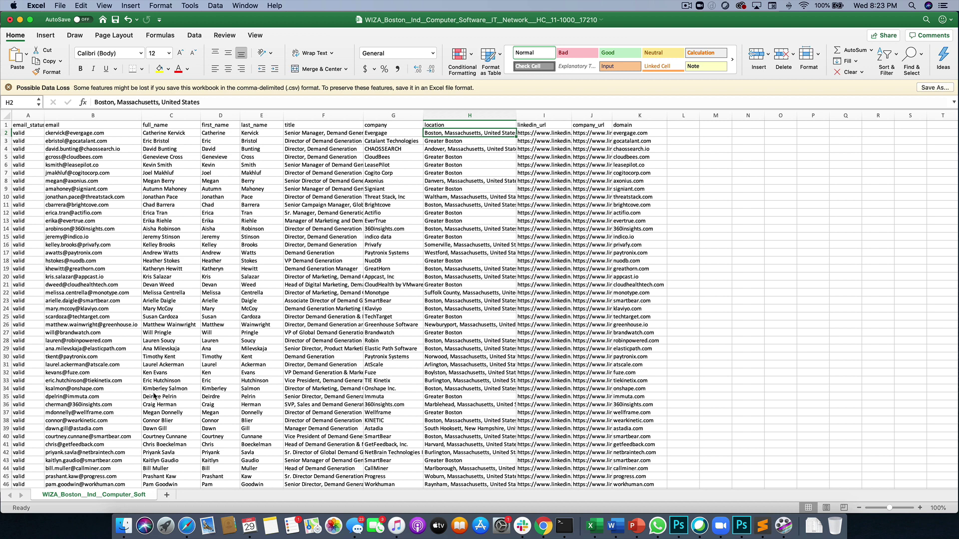
- Check the linkedin_url, company_url and domain values down to row 9, then return to Wiza
key(Right)
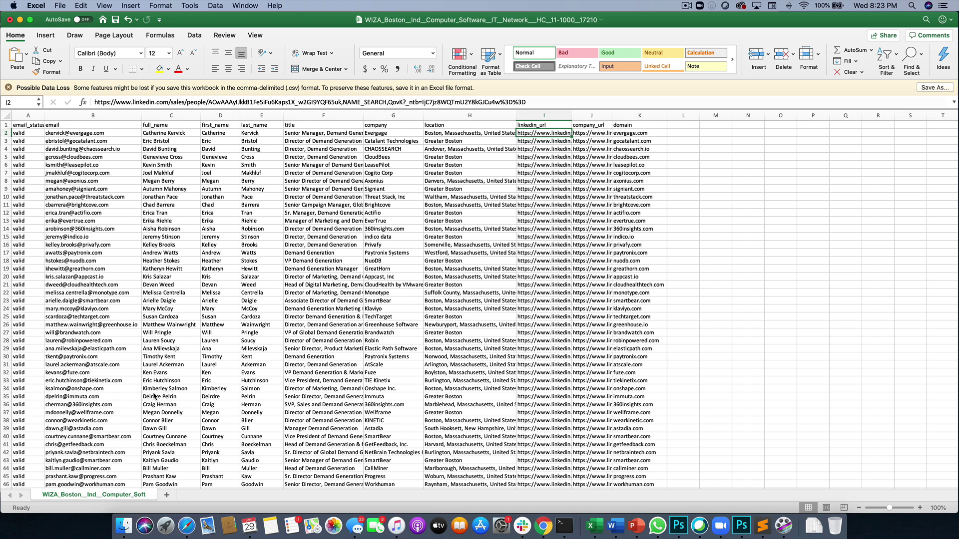
key(Right)
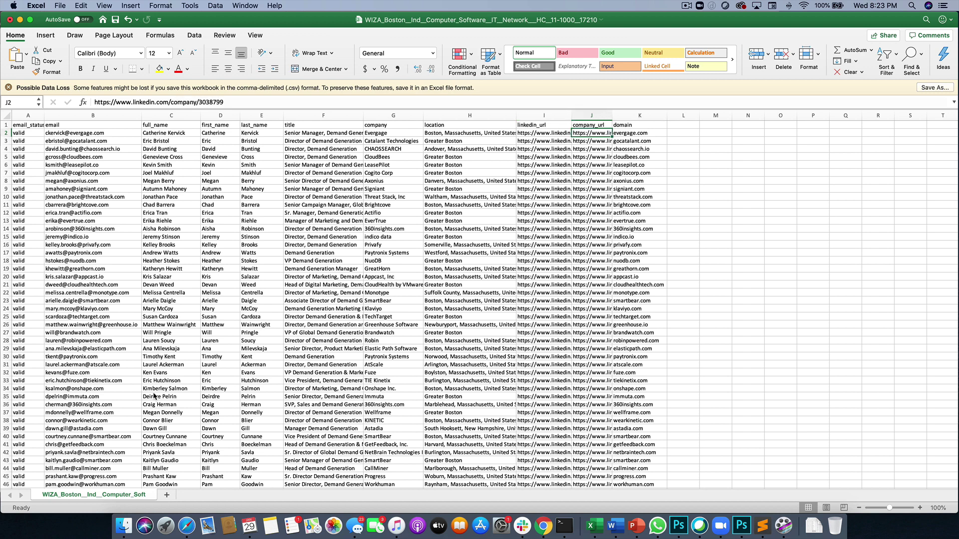
key(Right)
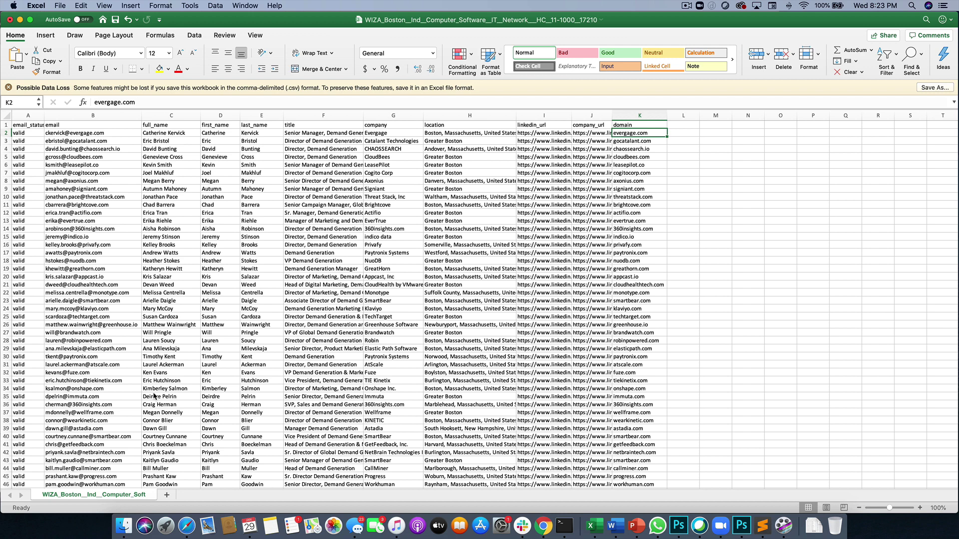
key(Down)
key(Down)
key(Down)
key(Down)
key(Down)
key(Down)
key(Down)
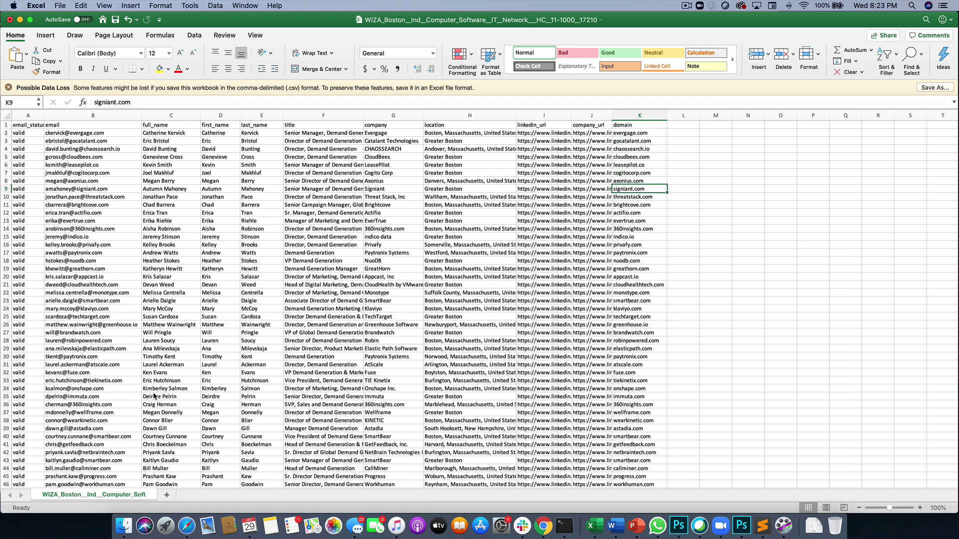
key(ctrl+Right)
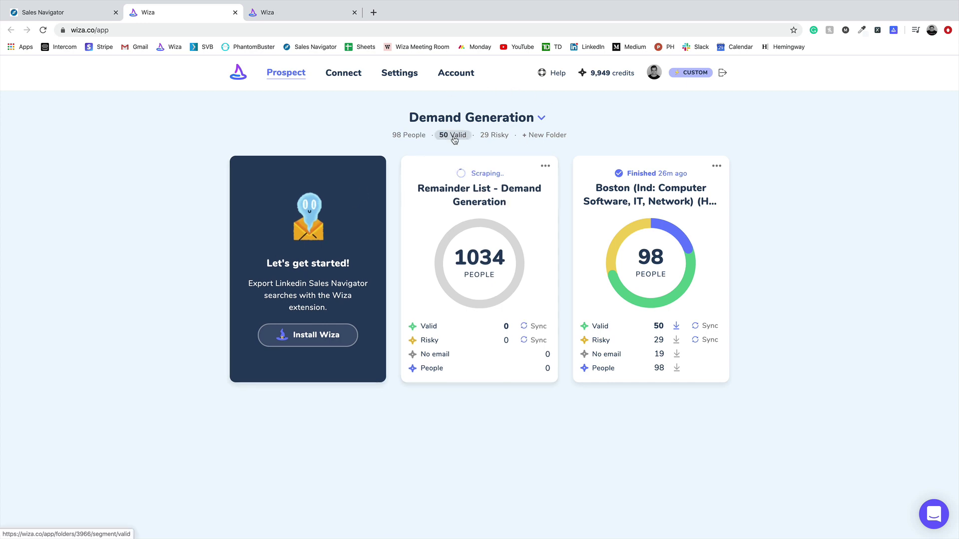
click(445, 120)
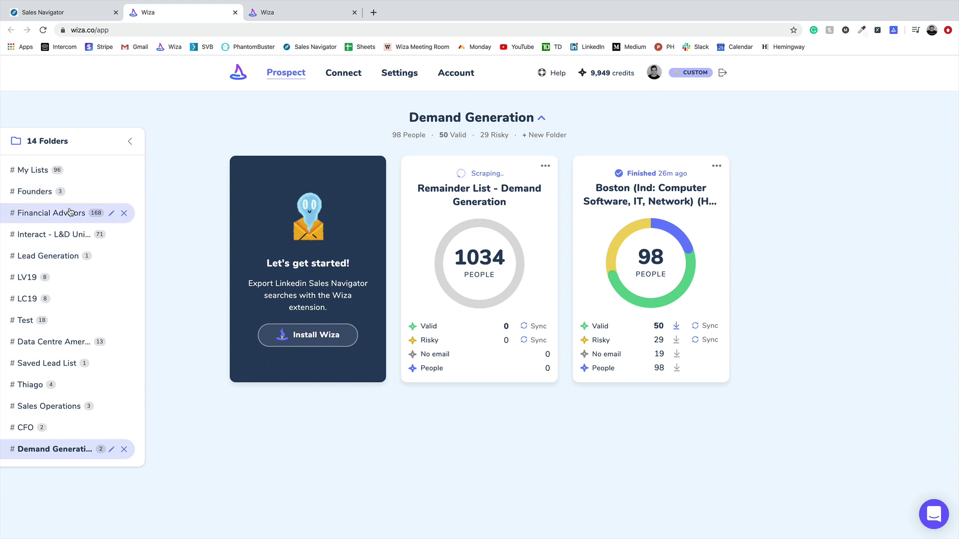
click(51, 213)
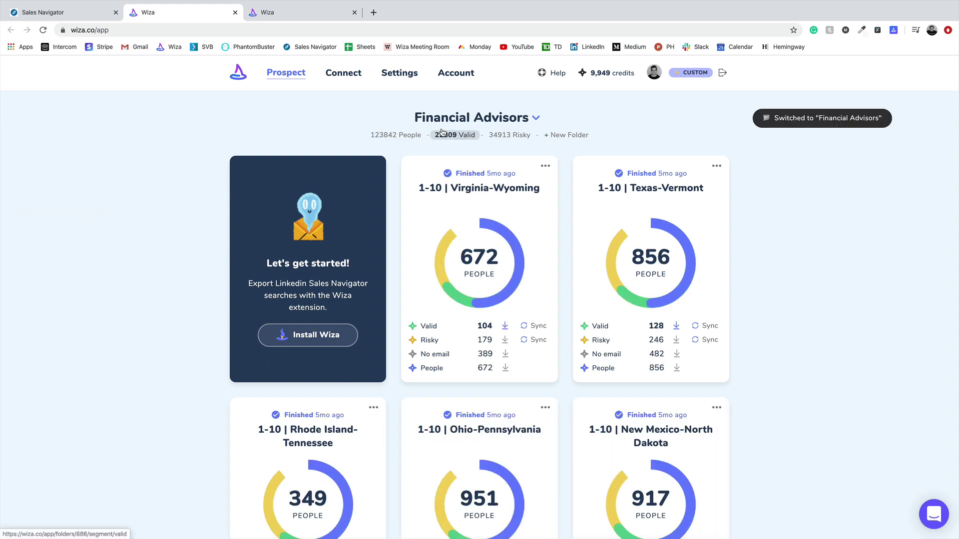
scroll(235, 248, down, 10)
scroll(235, 248, down, 5)
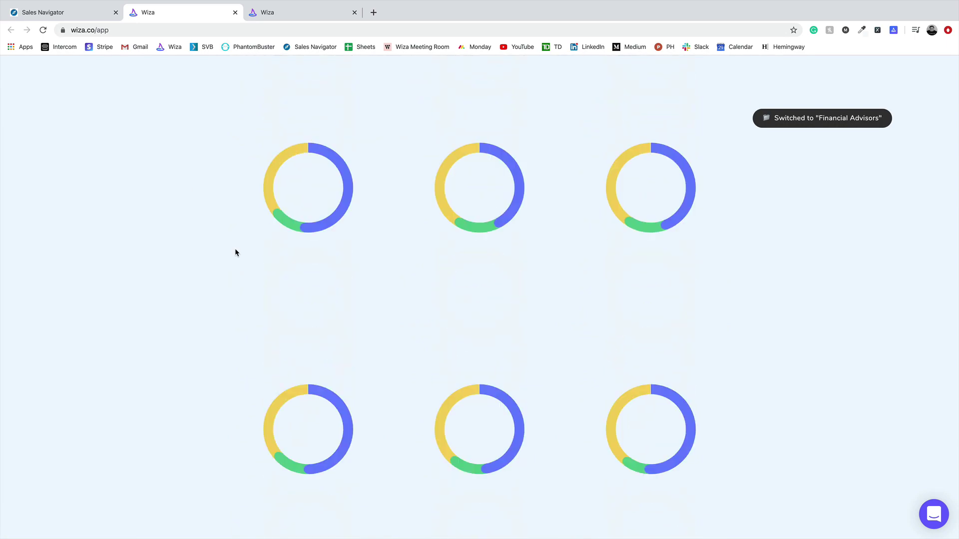
scroll(235, 247, down, 5)
scroll(234, 248, up, 5)
scroll(235, 248, up, 10)
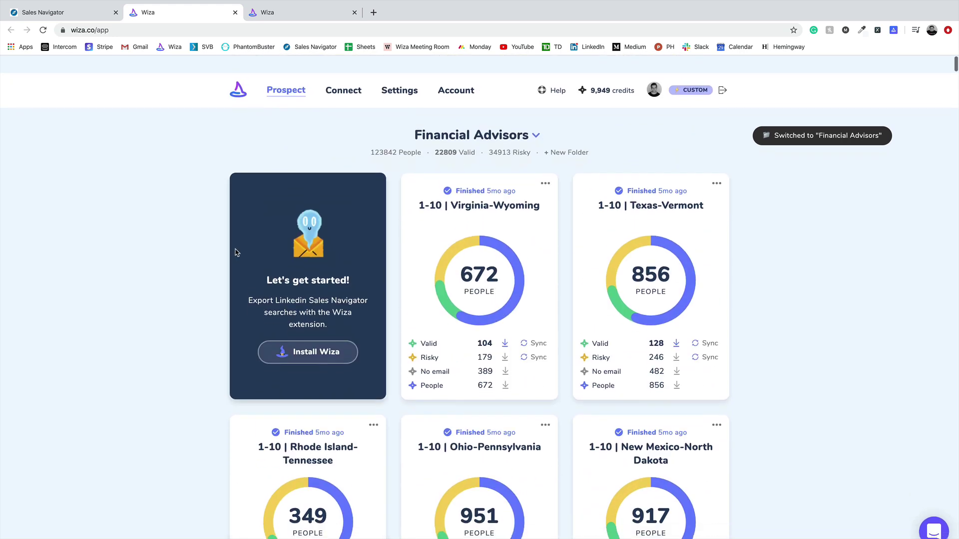
scroll(235, 248, down, 15)
scroll(234, 247, down, 15)
scroll(236, 251, down, 5)
scroll(236, 251, down, 10)
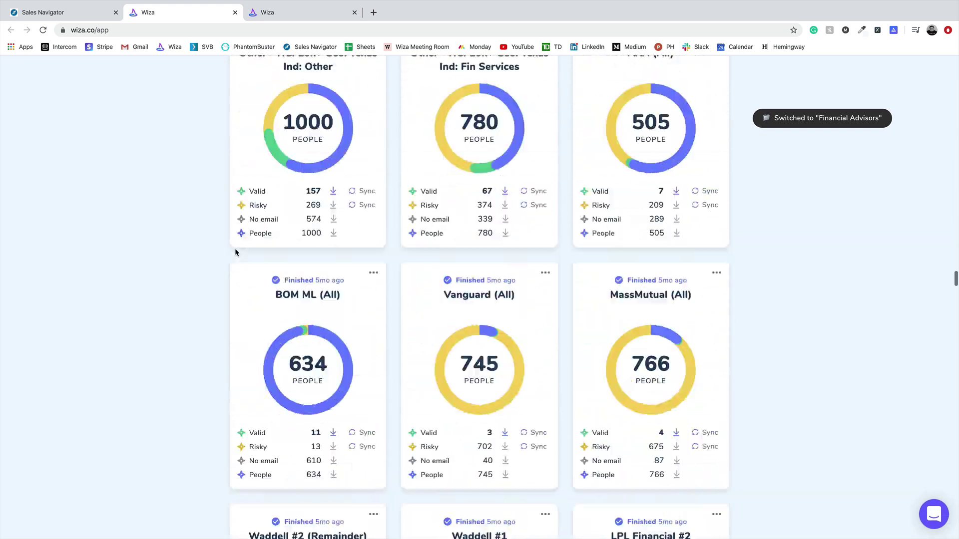
scroll(235, 252, down, 10)
scroll(235, 252, down, 10)
scroll(236, 253, down, 5)
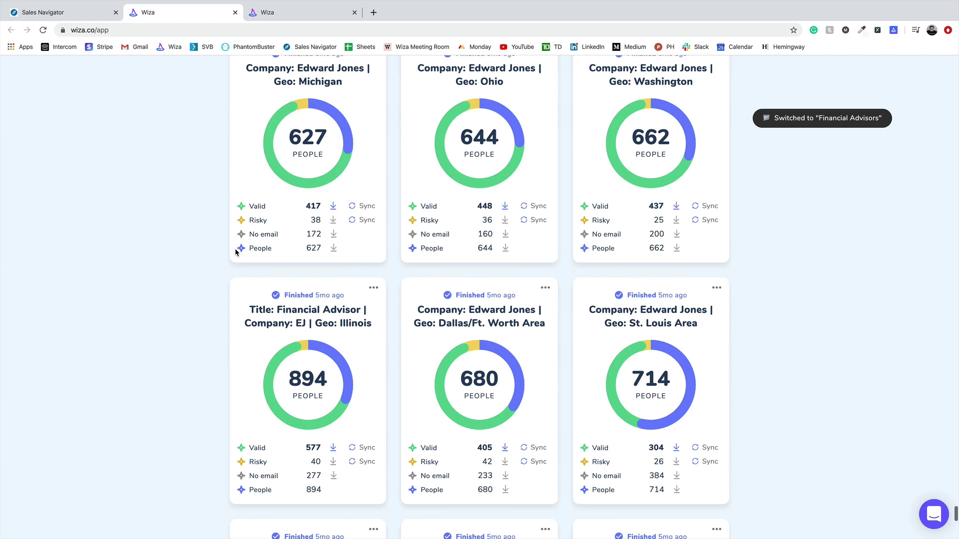
scroll(236, 253, down, 10)
scroll(236, 252, down, 3)
scroll(235, 251, down, 10)
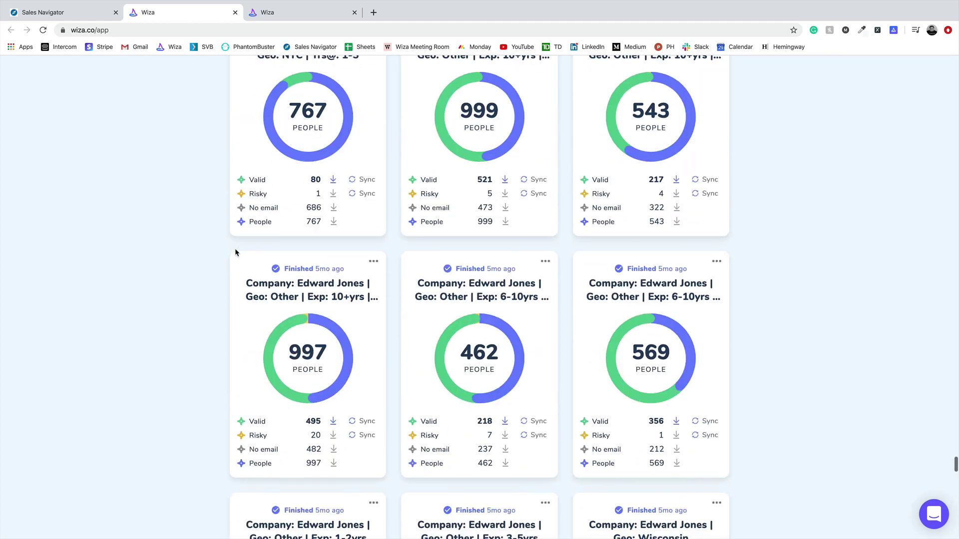
scroll(235, 252, down, 10)
scroll(235, 252, down, 10)
scroll(235, 251, up, 10)
scroll(236, 252, up, 10)
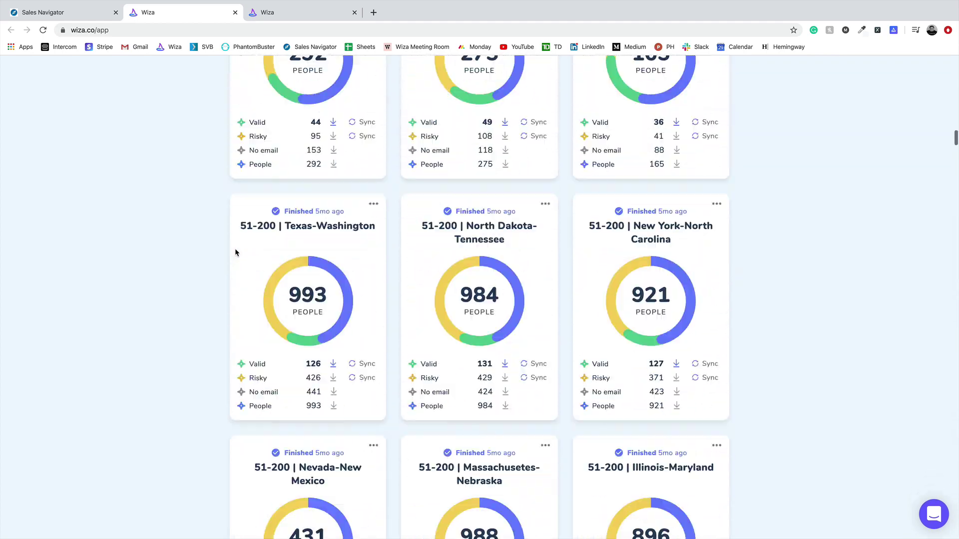
scroll(235, 252, up, 10)
scroll(235, 252, up, 3)
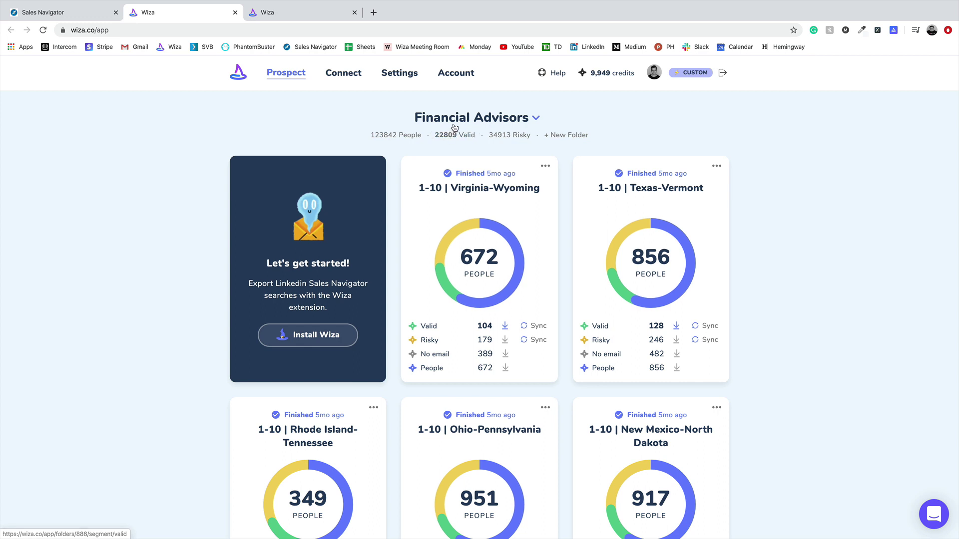
click(453, 124)
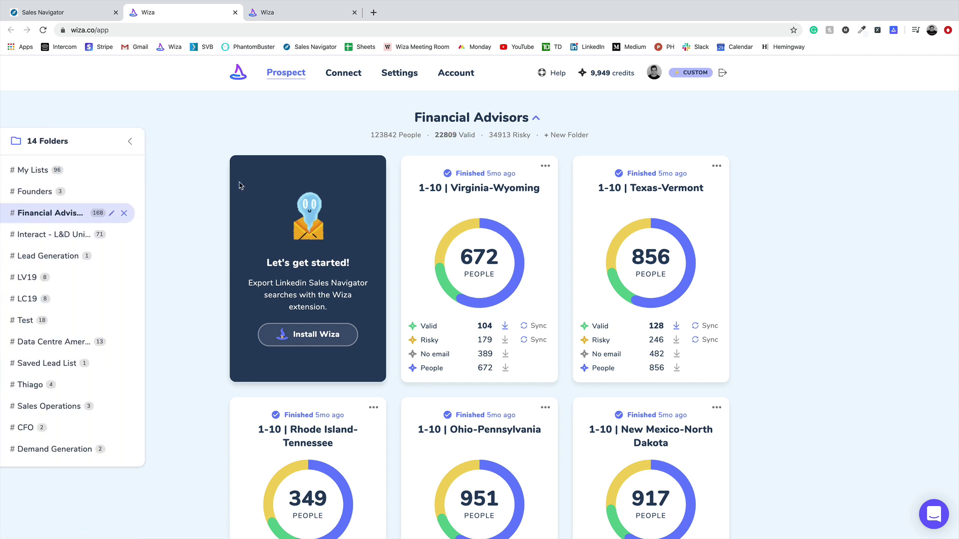
scroll(47, 343, down, 1)
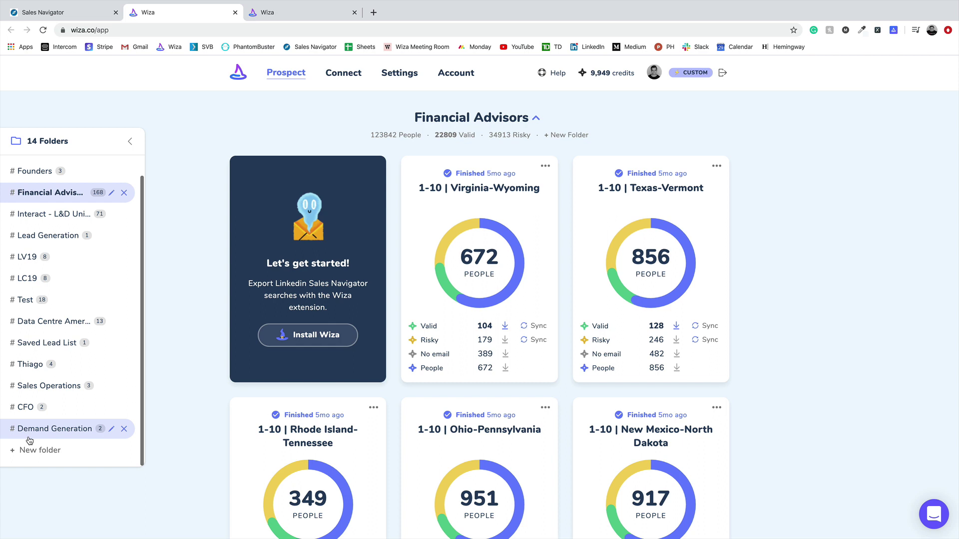
click(50, 430)
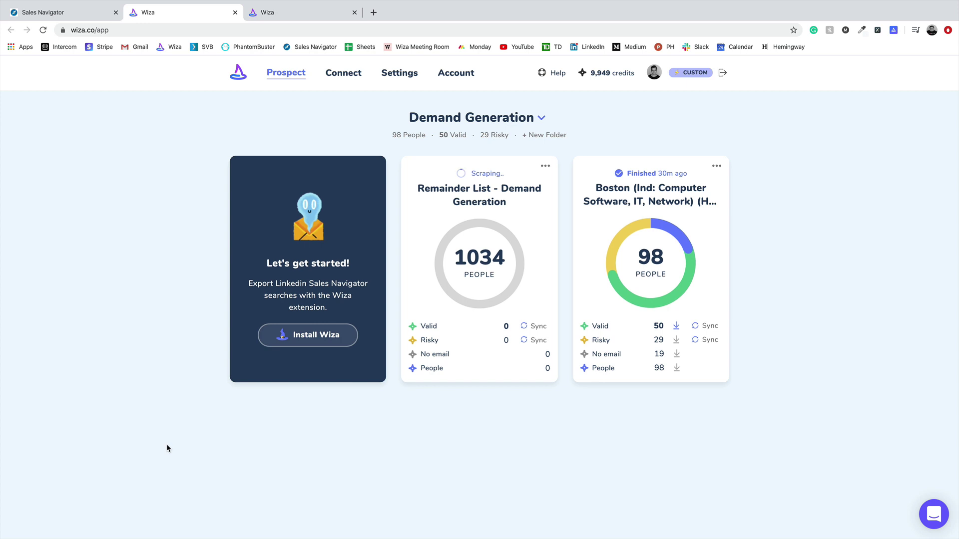
- Load wiza.co in a new browser tab and scroll through its landing page
click(320, 16)
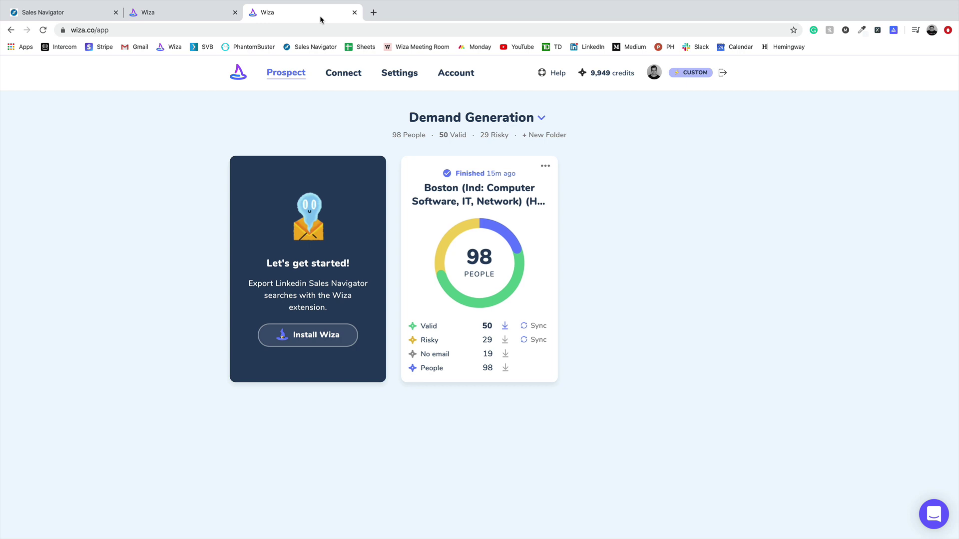
click(373, 12)
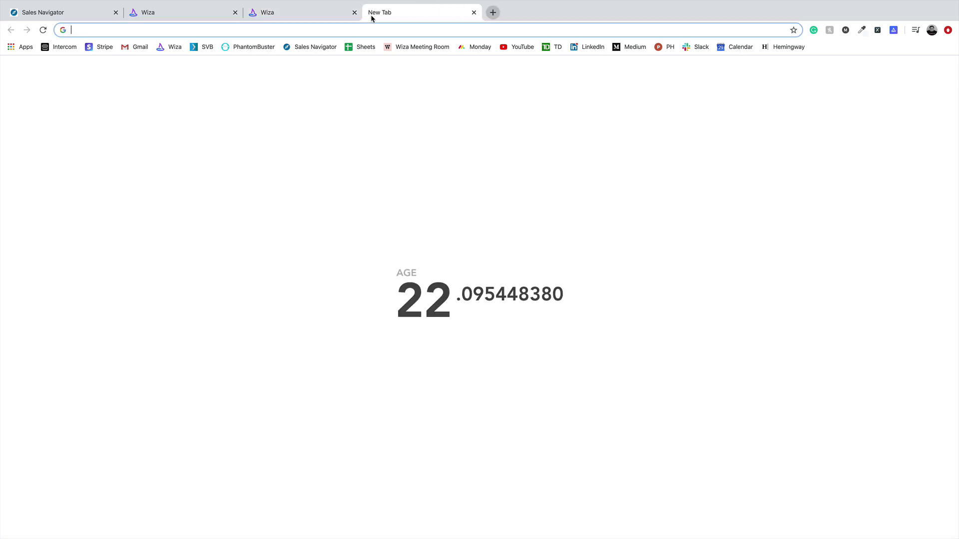
text(wi)
key(Return)
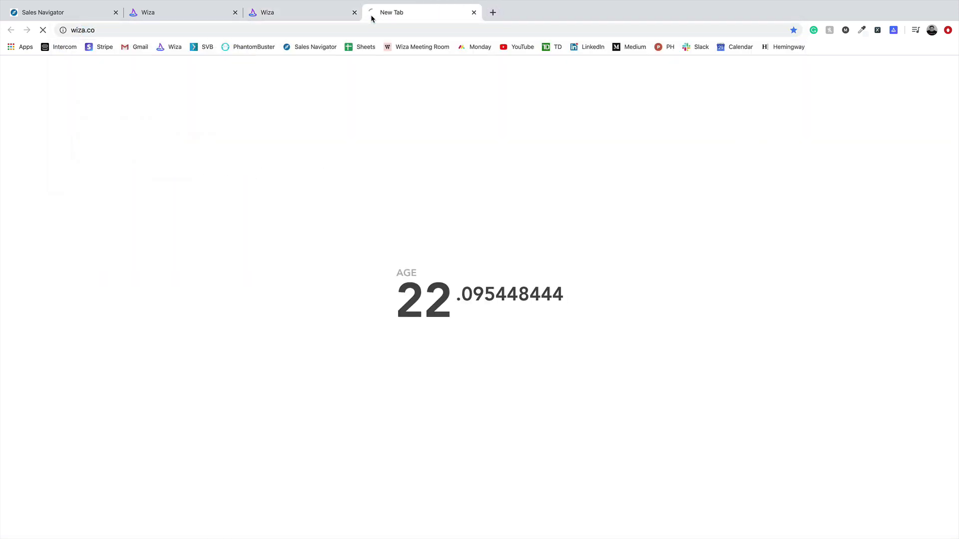
scroll(181, 318, down, 10)
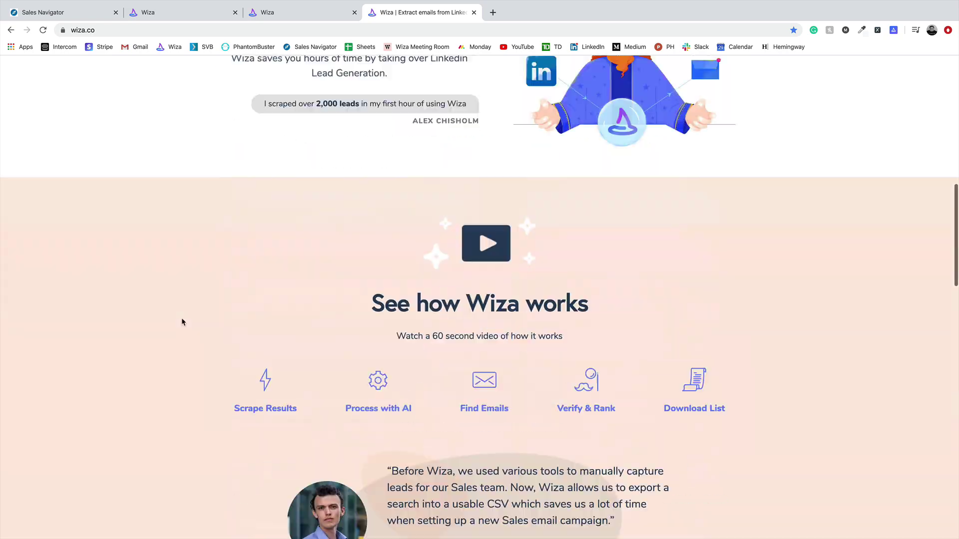
scroll(181, 317, down, 15)
scroll(181, 321, up, 15)
scroll(182, 321, up, 10)
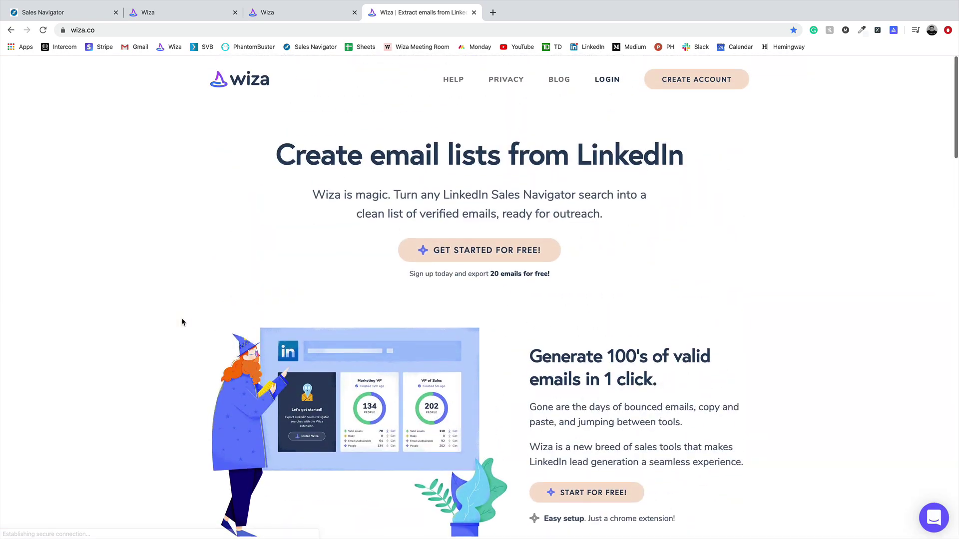